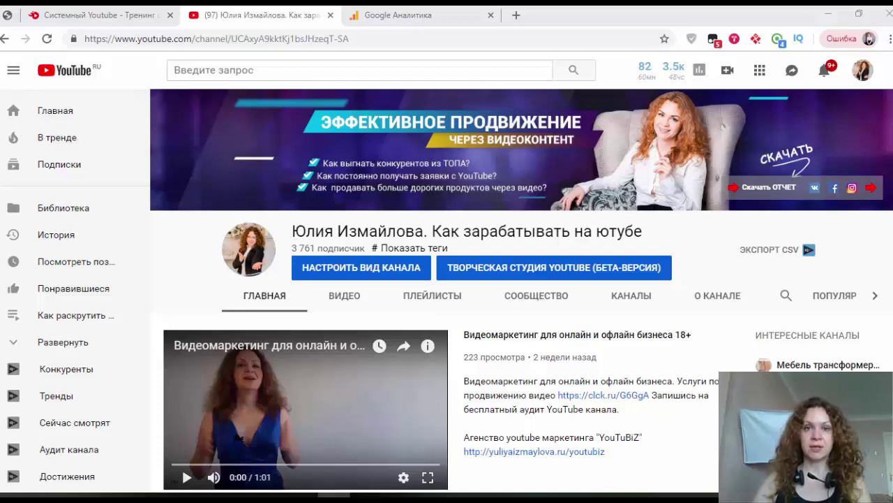
# Step: Open the channel's advanced settings page from the other settings in YouTube Studio
pyautogui.click(863, 79)
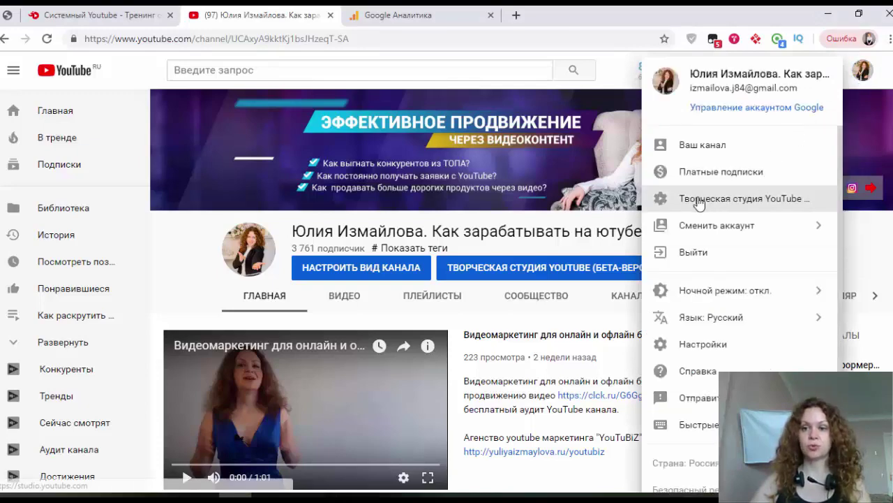
pyautogui.click(694, 201)
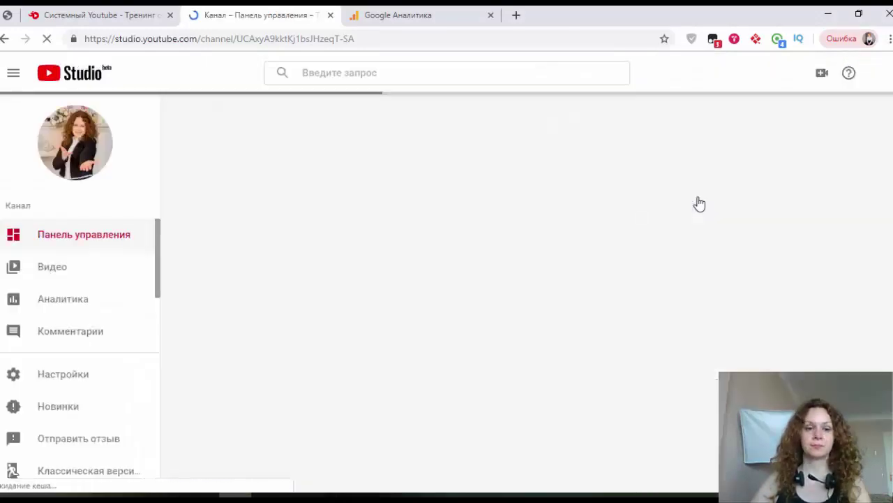
pyautogui.click(59, 379)
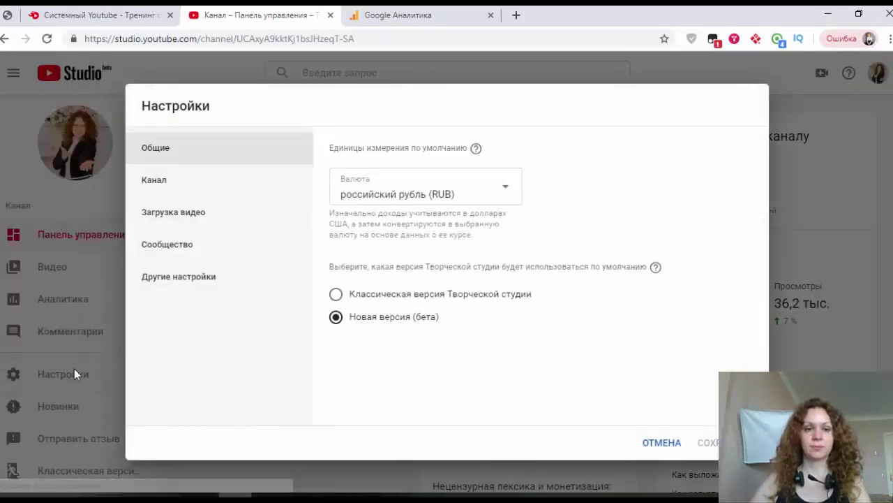
pyautogui.moveTo(174, 289)
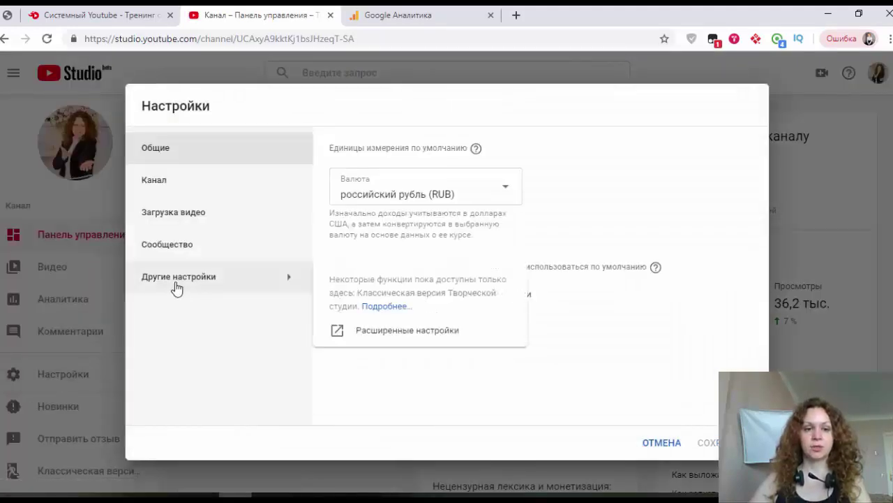
pyautogui.click(403, 337)
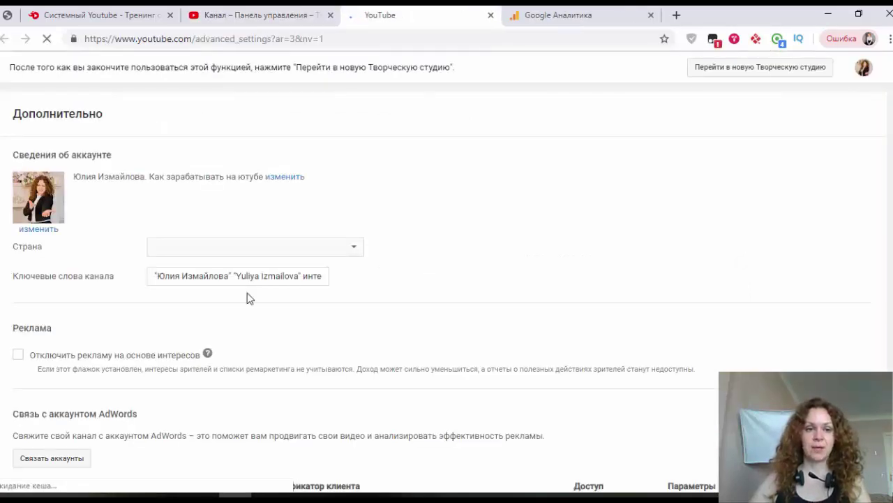
# Step: Open the help article about the linked website and examine its linking steps, link rules and frequently asked questions
pyautogui.scroll(-5, 250, 298)
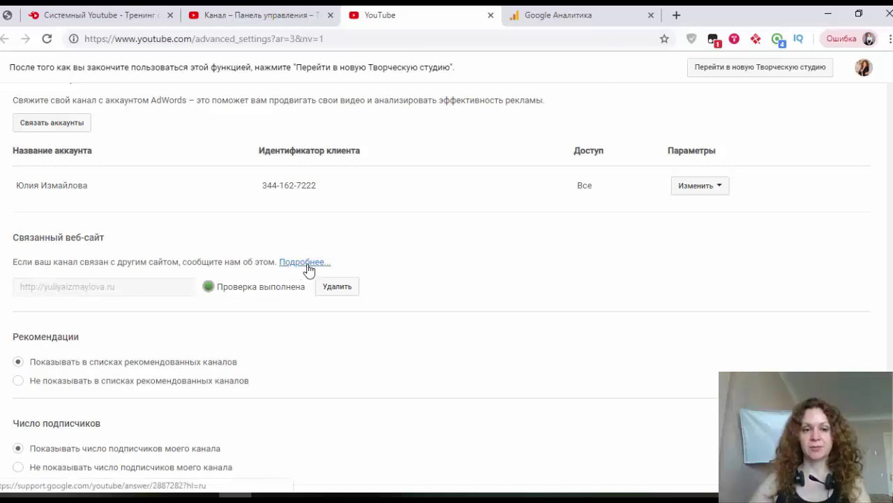
pyautogui.click(304, 262)
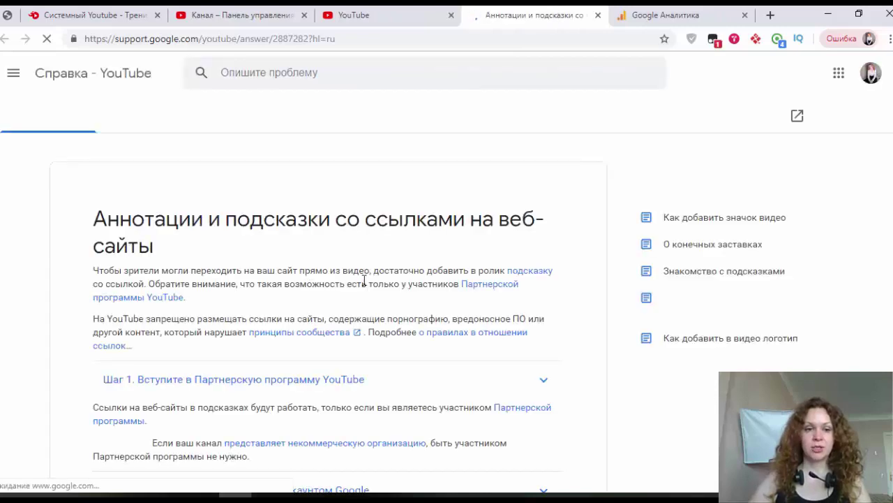
pyautogui.scroll(-2, 314, 262)
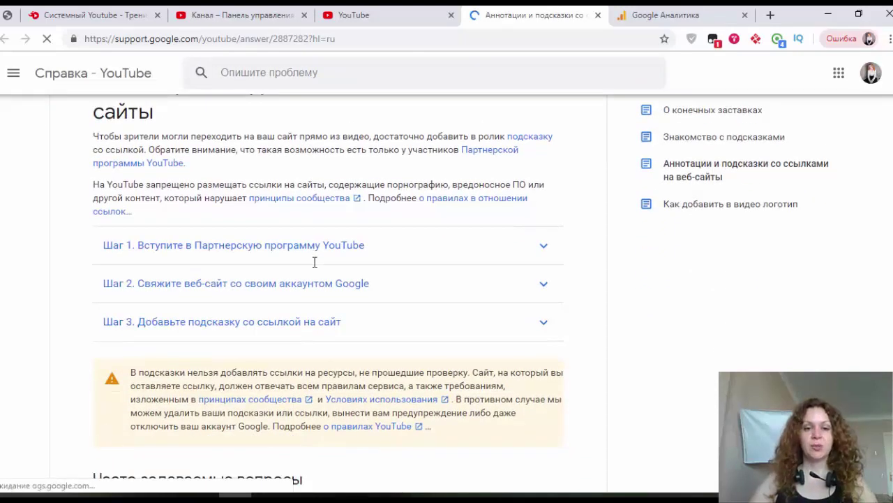
pyautogui.scroll(-1, 314, 262)
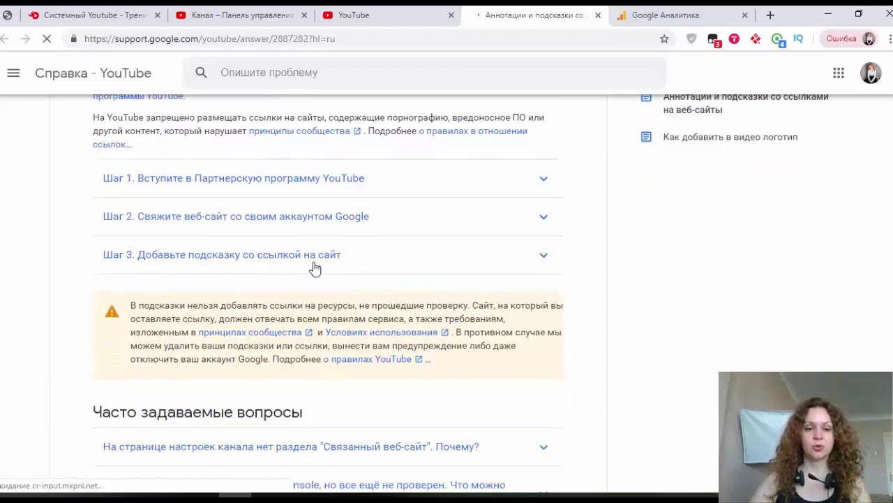
pyautogui.scroll(-2, 314, 265)
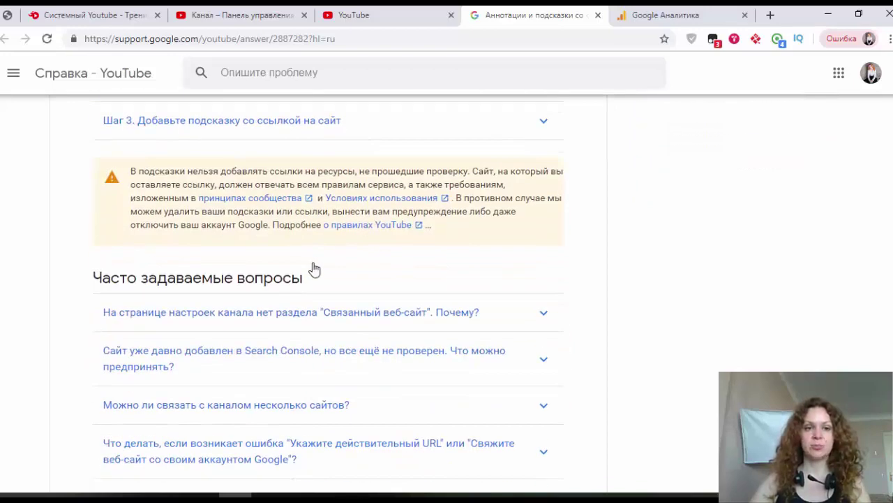
pyautogui.scroll(2, 314, 269)
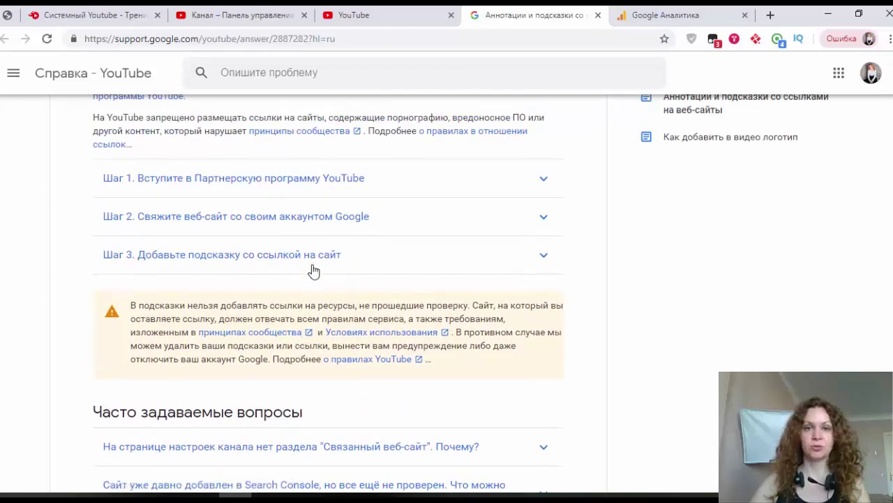
pyautogui.scroll(2, 314, 271)
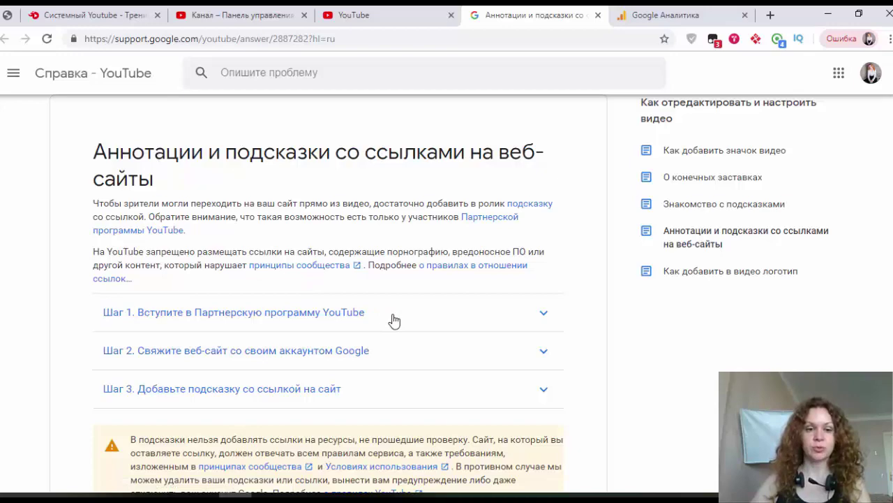
pyautogui.scroll(-4, 395, 320)
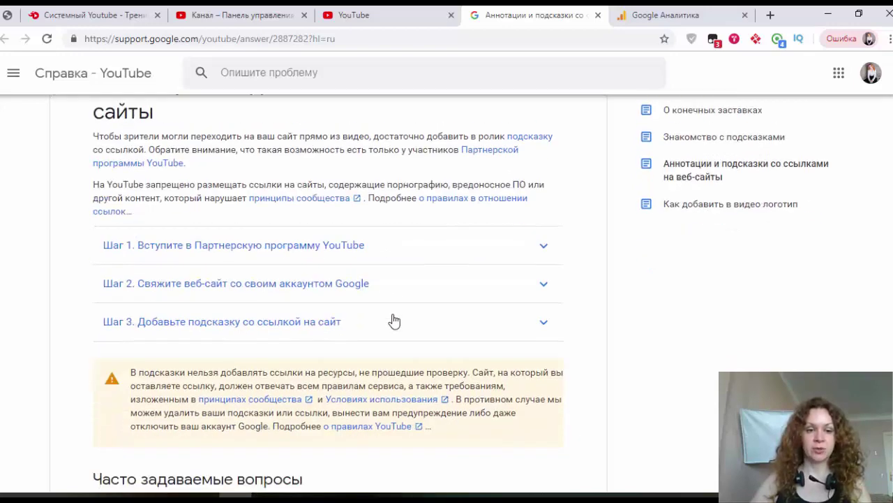
pyautogui.scroll(-1, 395, 320)
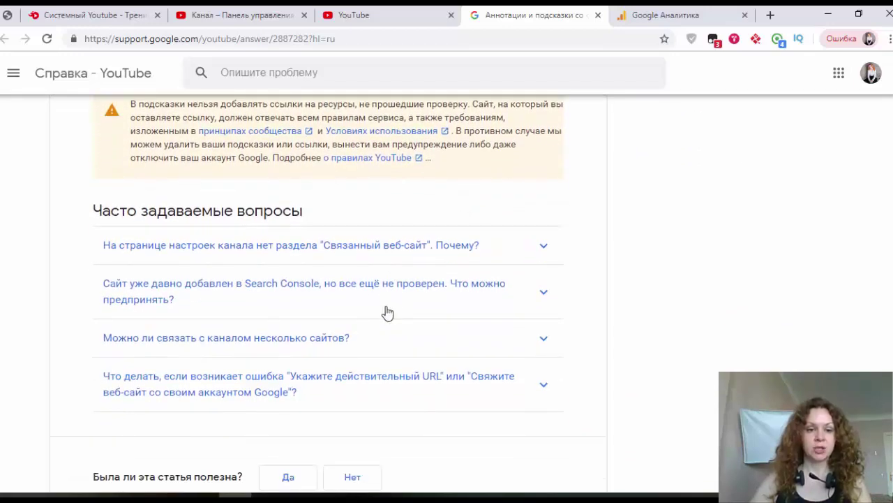
# Step: Expand the question on linking several sites to the channel and open the linked article about adding other sites
pyautogui.click(302, 345)
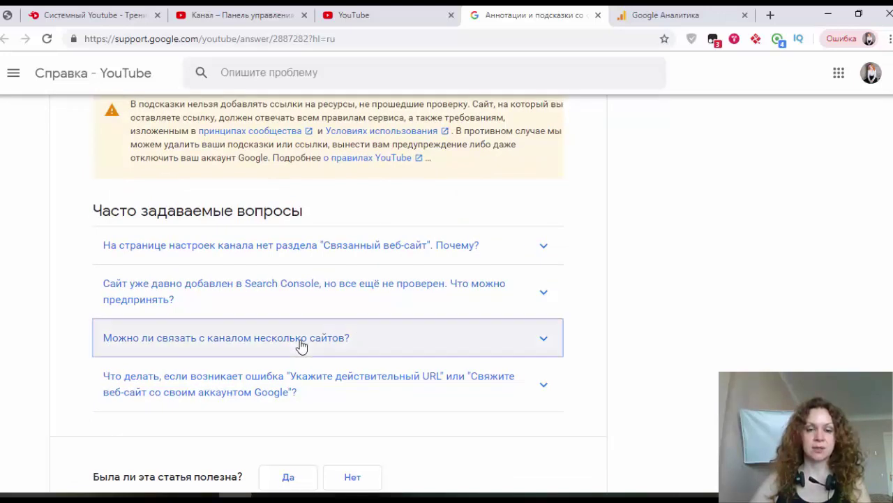
pyautogui.scroll(-1, 302, 345)
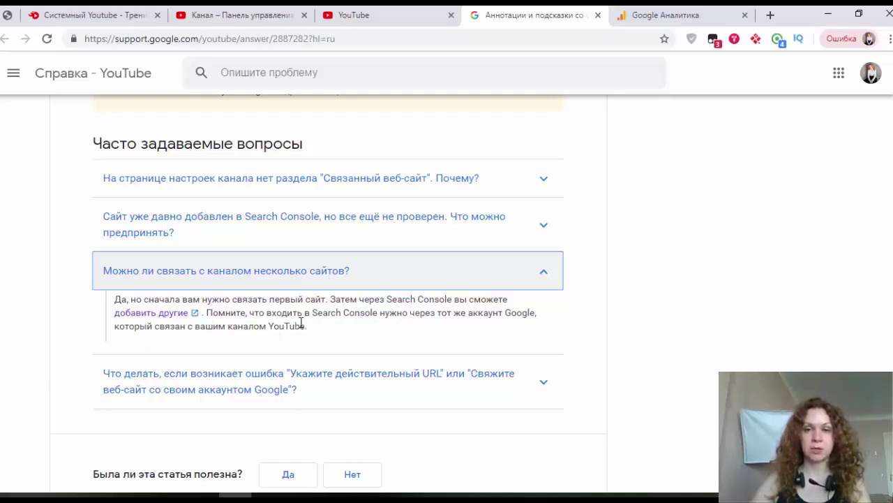
pyautogui.click(147, 319)
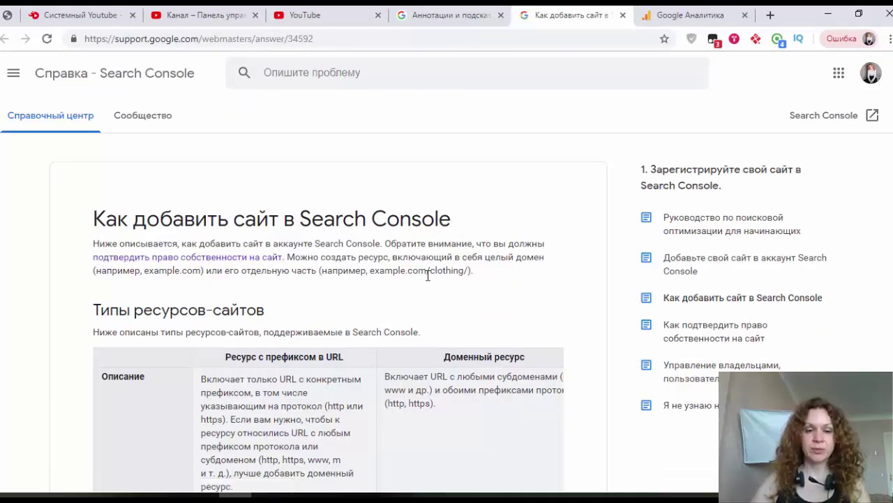
# Step: Examine the Search Console article for the property types, the steps for adding a property and the ownership verification methods
pyautogui.scroll(-2, 428, 276)
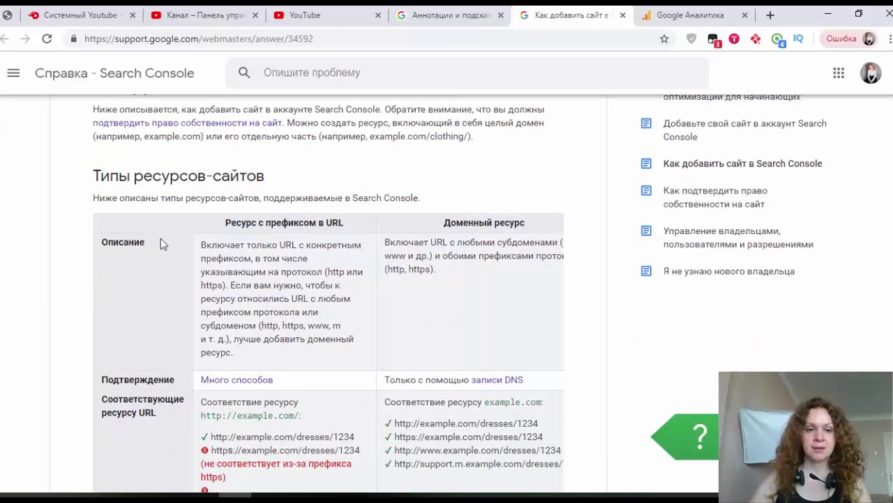
pyautogui.scroll(-7, 154, 350)
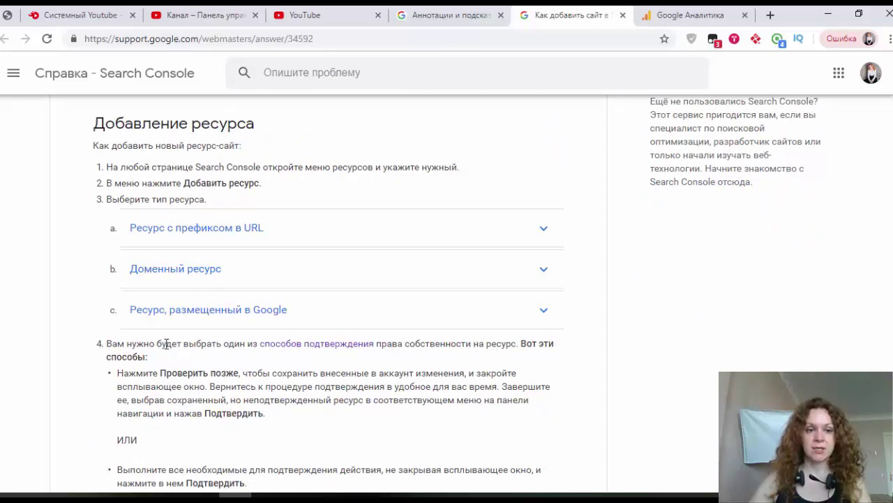
pyautogui.scroll(-3, 174, 383)
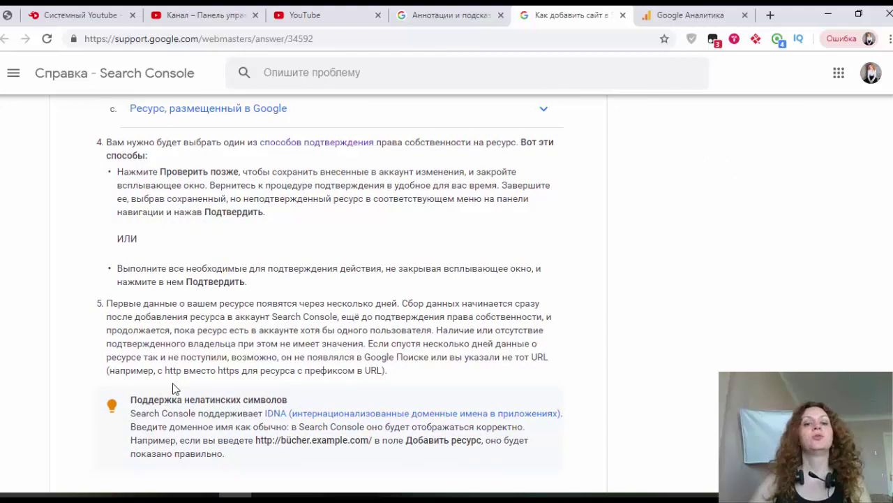
pyautogui.scroll(1, 174, 389)
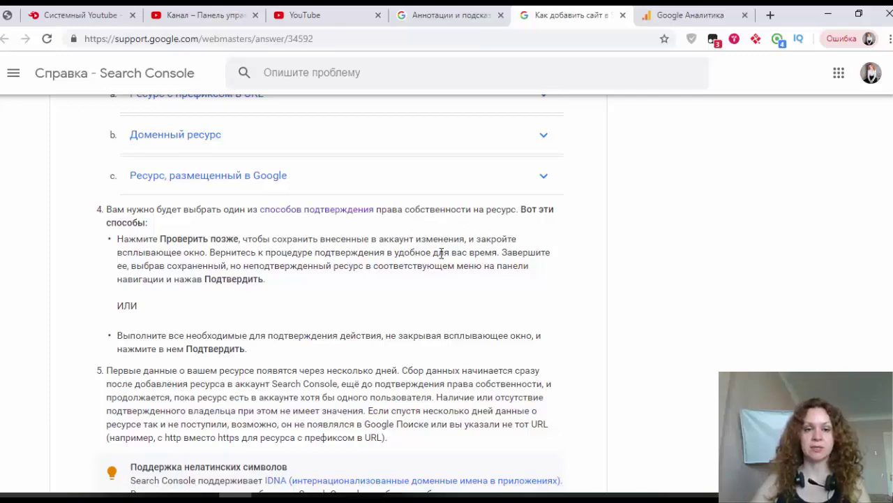
pyautogui.scroll(2, 442, 265)
pyautogui.scroll(1, 442, 269)
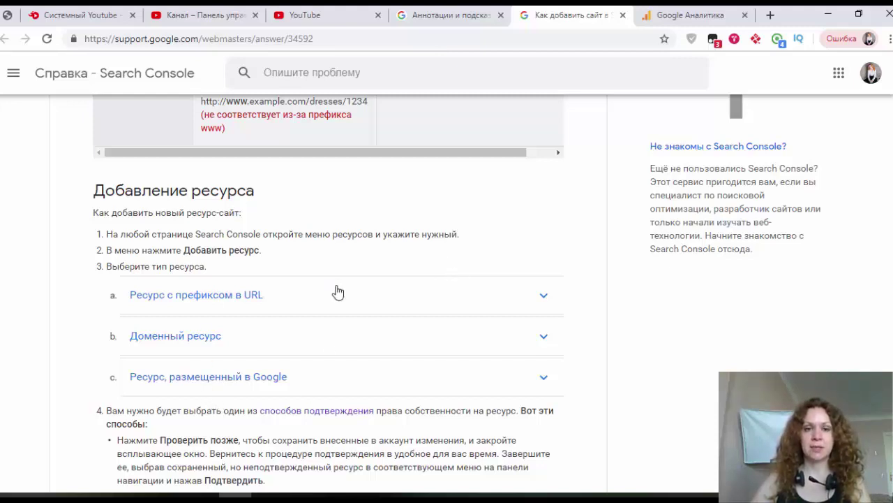
pyautogui.scroll(1, 426, 311)
pyautogui.scroll(6, 430, 316)
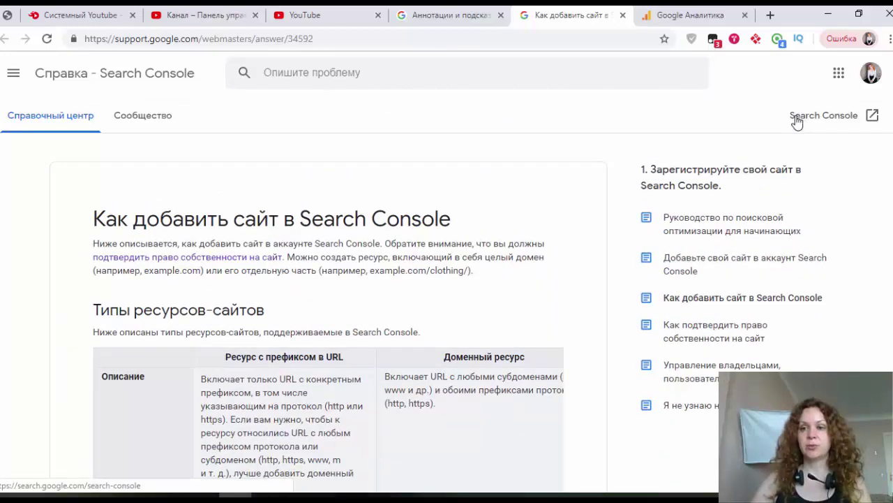
# Step: Open Search Console, add the website's /pdf address as a URL-prefix property and check it in the property list
pyautogui.click(836, 124)
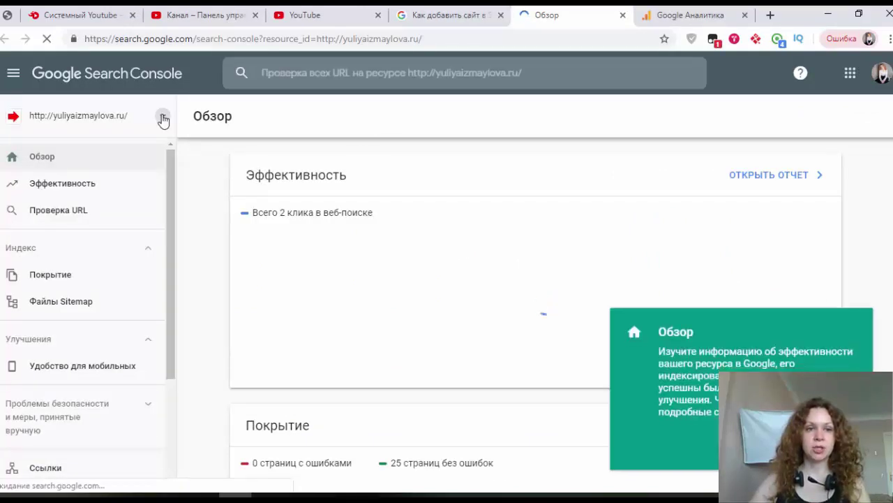
pyautogui.click(163, 120)
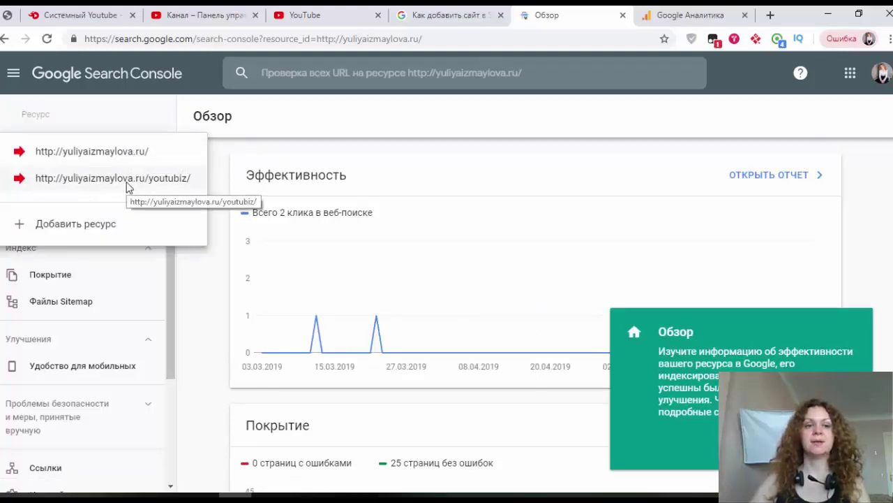
pyautogui.click(54, 225)
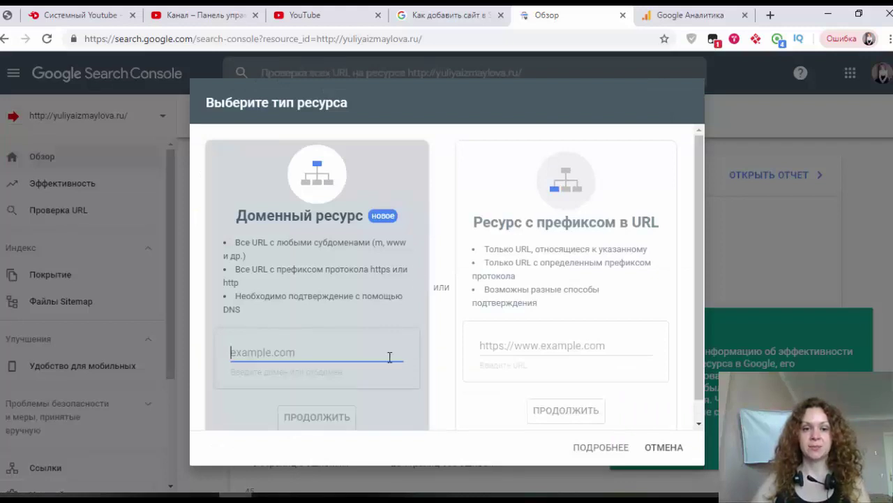
pyautogui.click(532, 343)
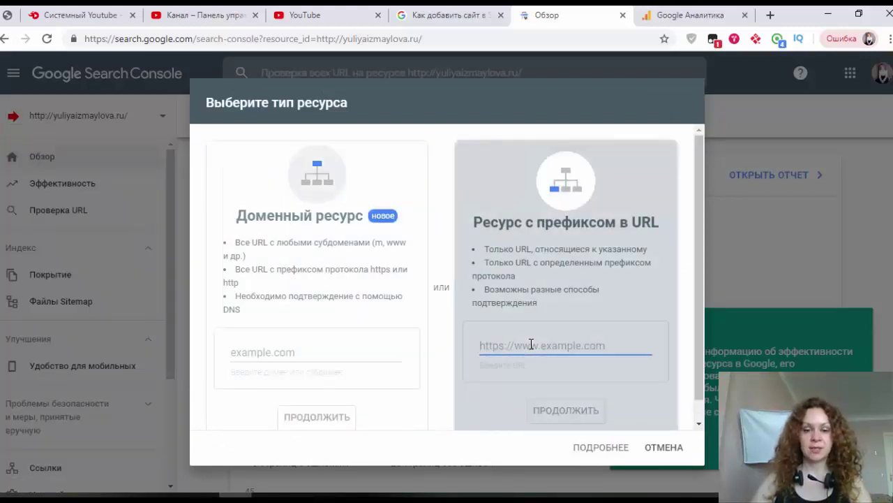
pyautogui.write('http://yuliyaizmaylova.ru/pdf')
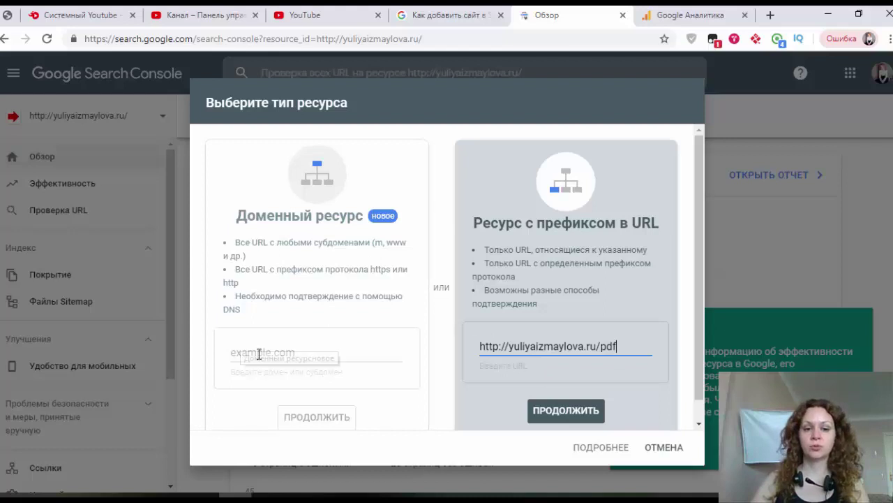
pyautogui.click(568, 412)
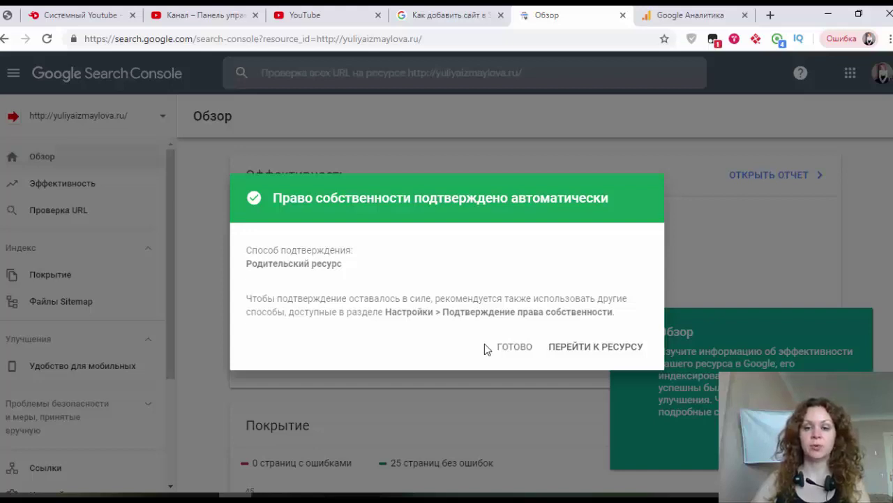
pyautogui.click(515, 347)
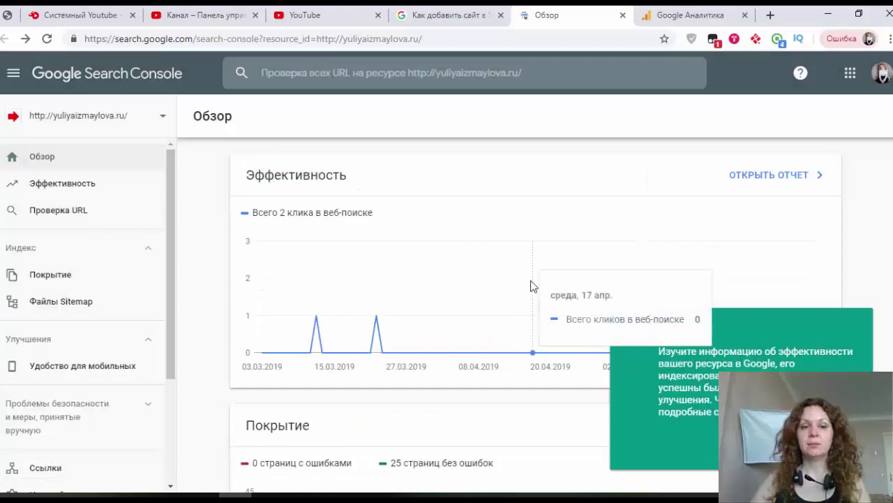
pyautogui.click(162, 120)
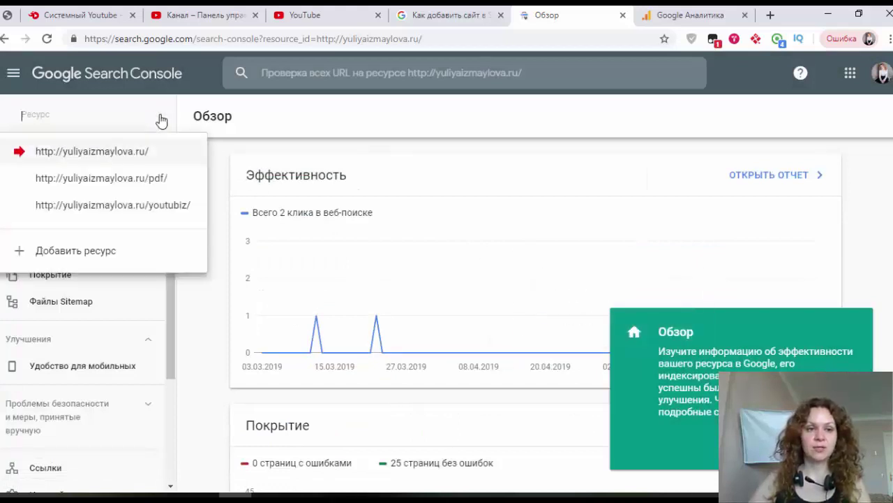
pyautogui.press('Up')
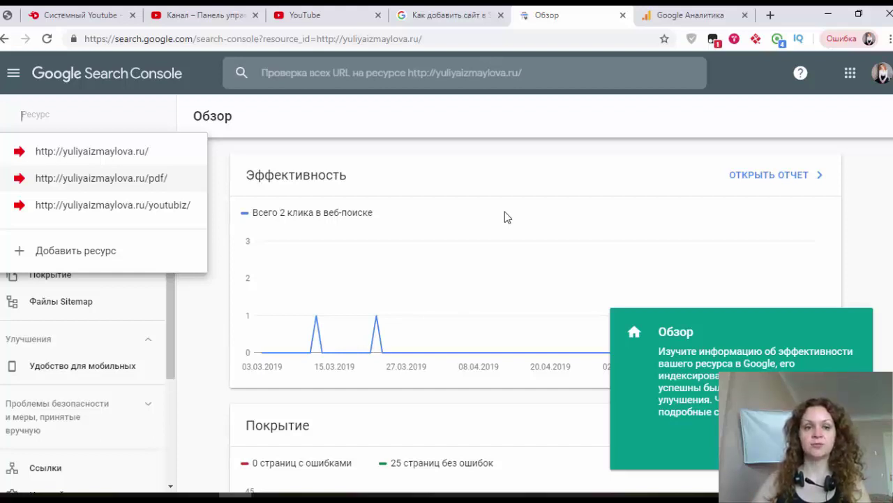
# Step: Search the web for "гугл аналитика" in a new tab and go to the Google Analytics home page
pyautogui.click(770, 15)
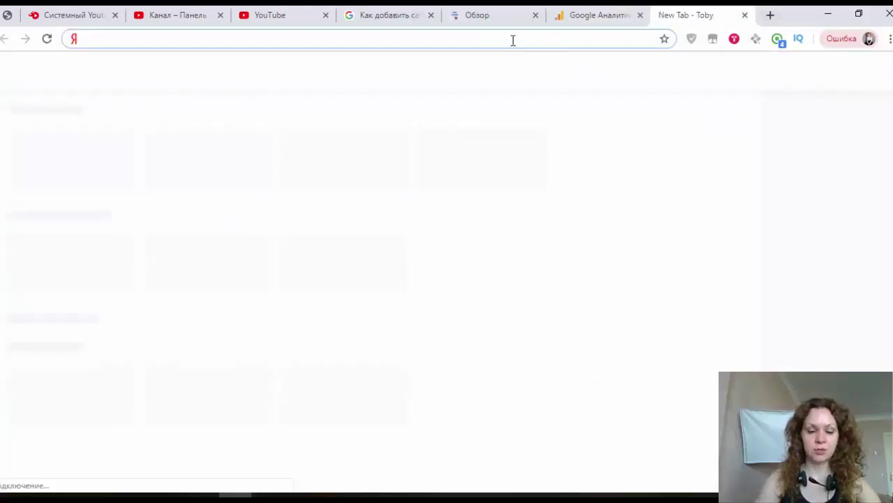
pyautogui.write('гугл аналитика')
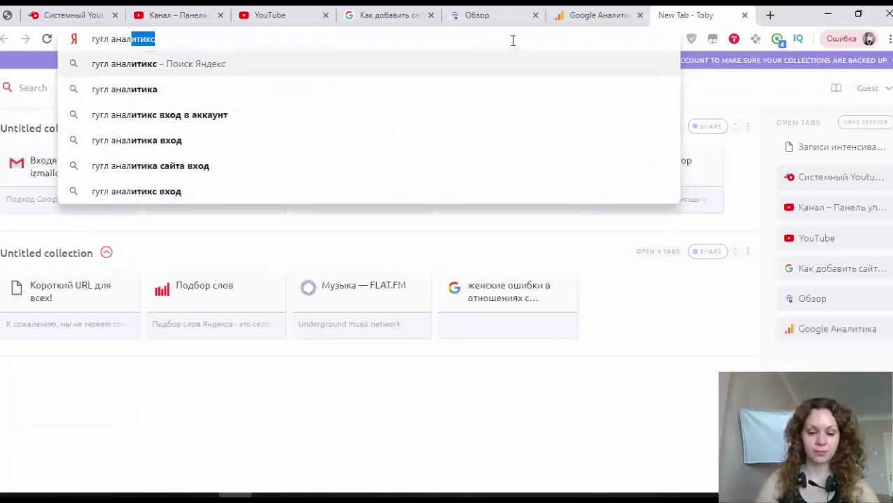
pyautogui.press('Return')
pyautogui.click(588, 218)
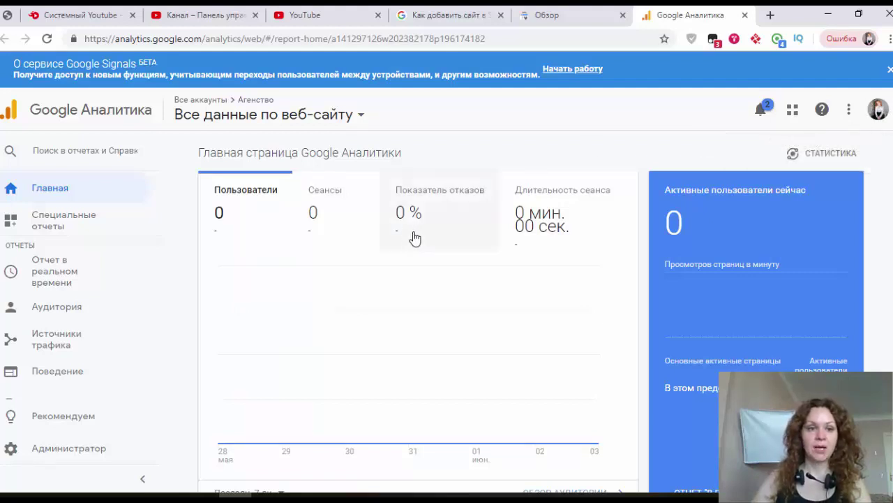
# Step: Start a new website account in the Google Analytics administration, with the account name "пдф" and the site name "отчет"
pyautogui.click(89, 454)
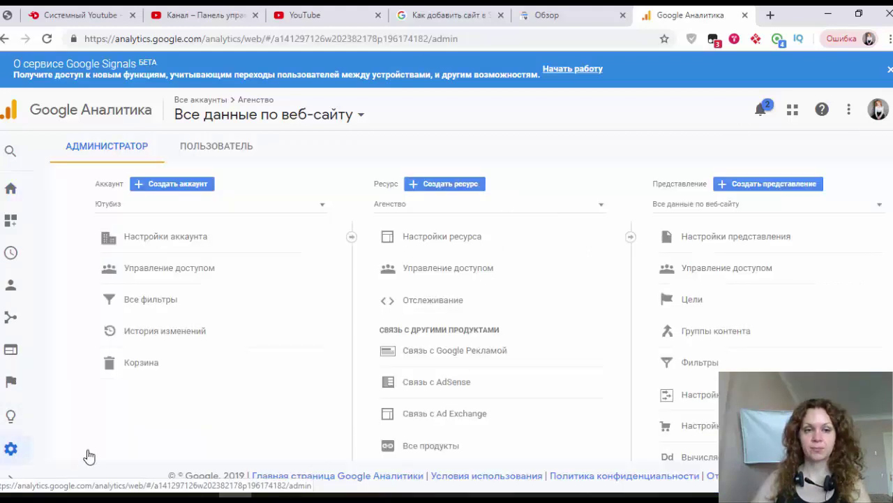
pyautogui.click(171, 185)
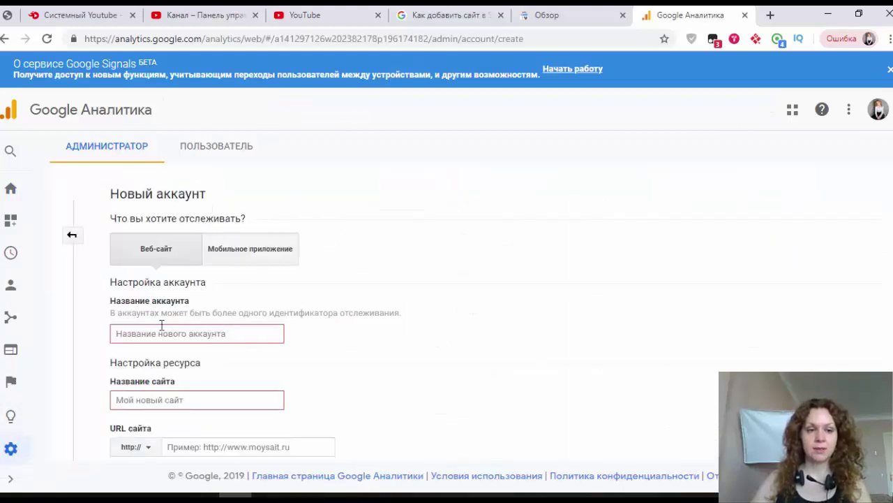
pyautogui.click(150, 333)
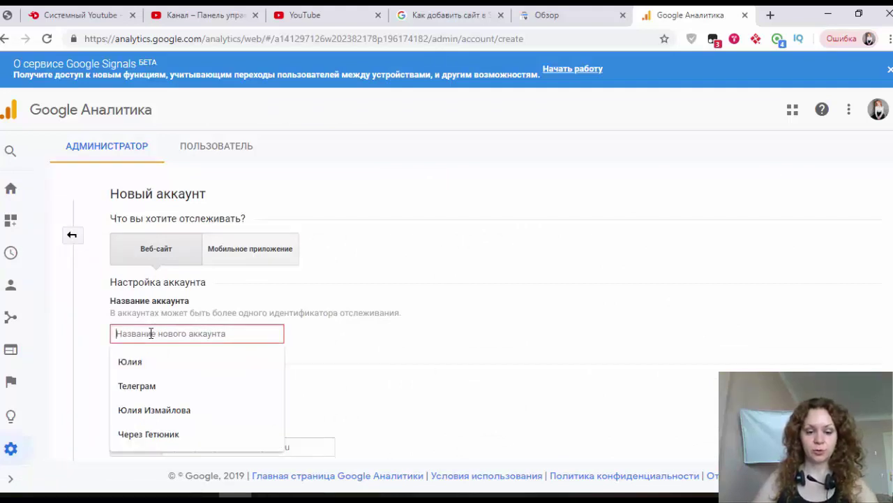
pyautogui.write('пдф')
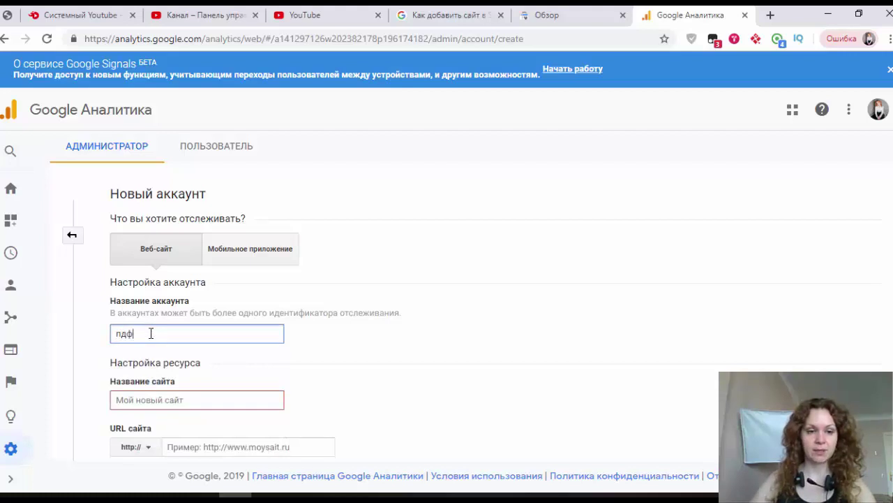
pyautogui.click(158, 401)
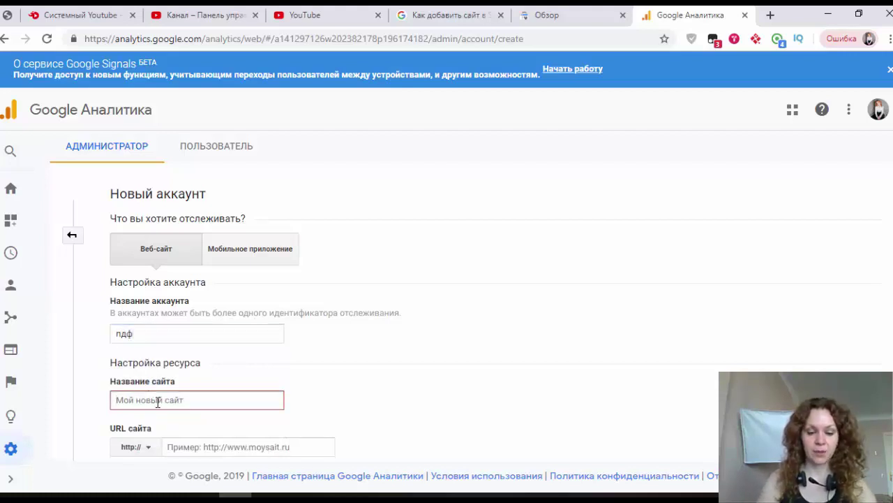
pyautogui.write('отчет')
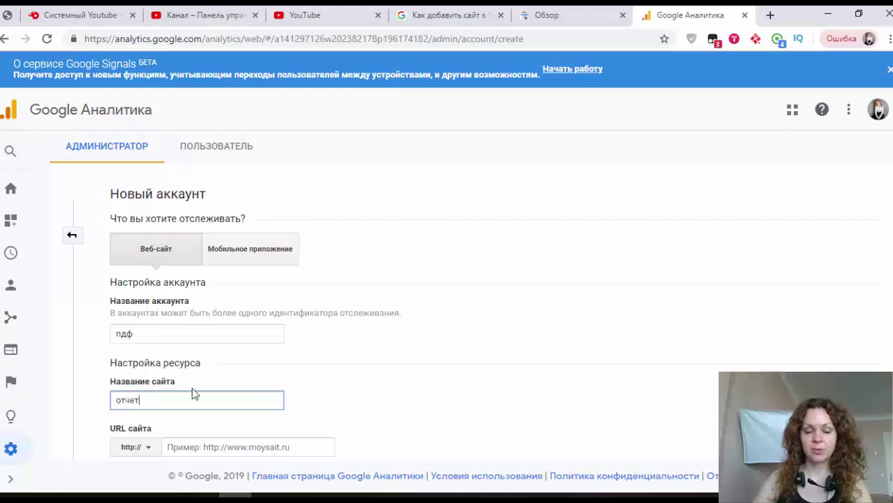
pyautogui.scroll(-1, 194, 390)
pyautogui.click(199, 381)
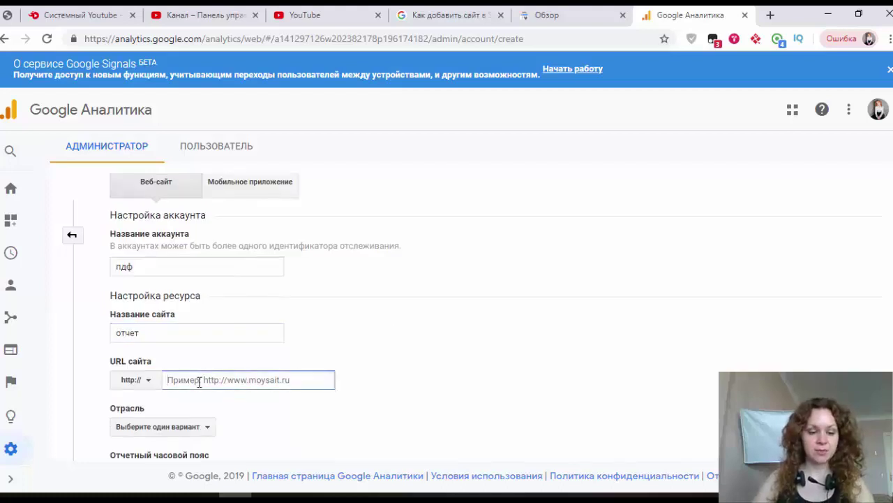
pyautogui.write('http://yuliyaizmaylova.ru/pdf')
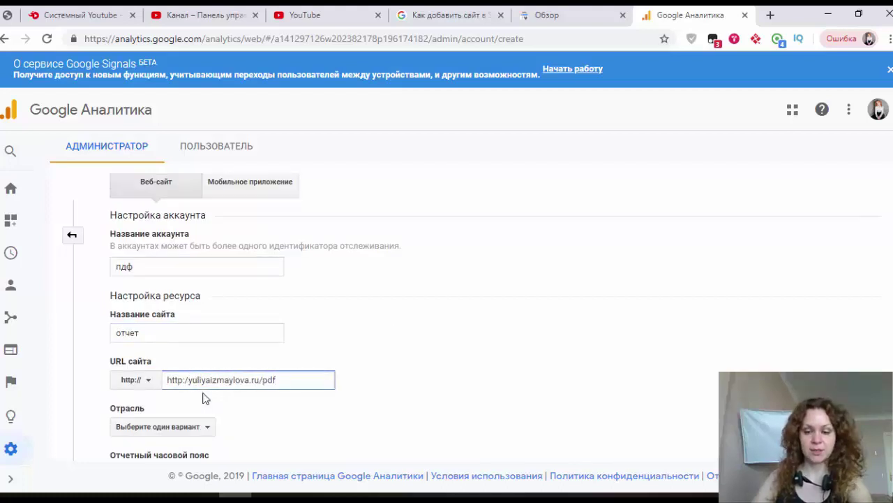
pyautogui.press('BackSpace')
pyautogui.press('BackSpace')
pyautogui.press('BackSpace')
pyautogui.press('BackSpace')
pyautogui.press('BackSpace')
pyautogui.press('BackSpace')
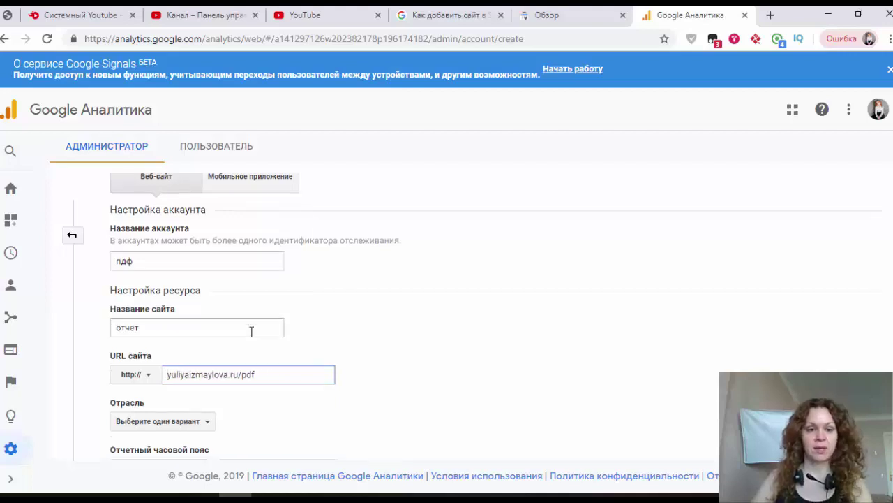
# Step: Set the site's industry to "Работа и образование"
pyautogui.scroll(-2, 249, 331)
pyautogui.click(186, 299)
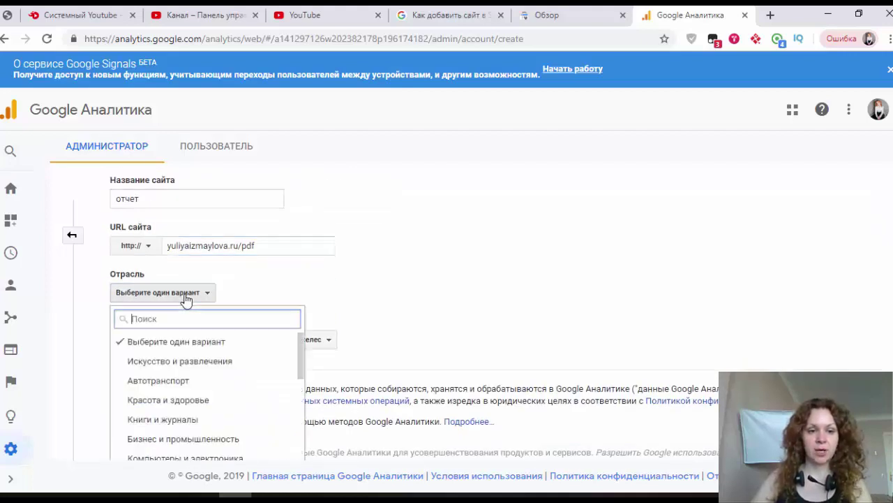
pyautogui.scroll(-2, 178, 412)
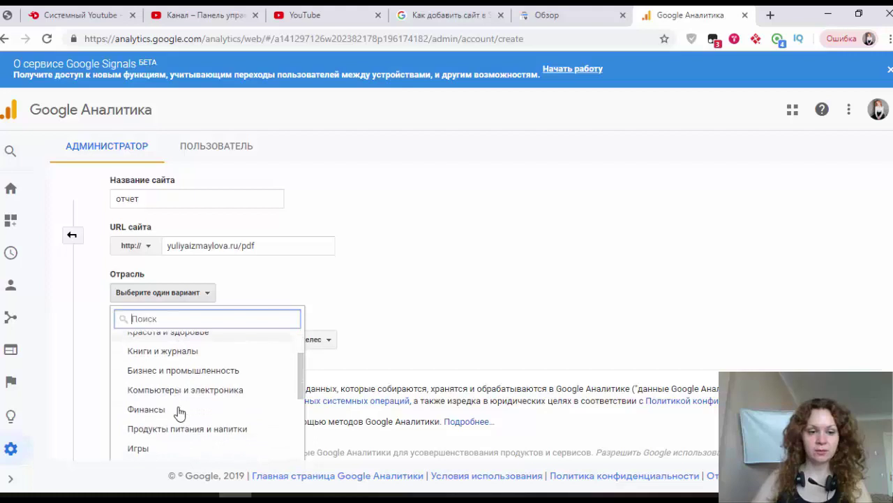
pyautogui.scroll(-4, 179, 412)
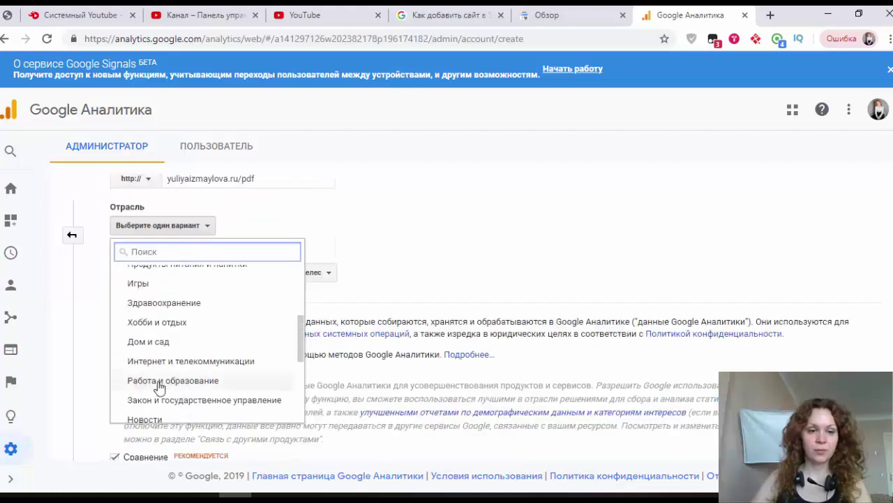
pyautogui.click(187, 382)
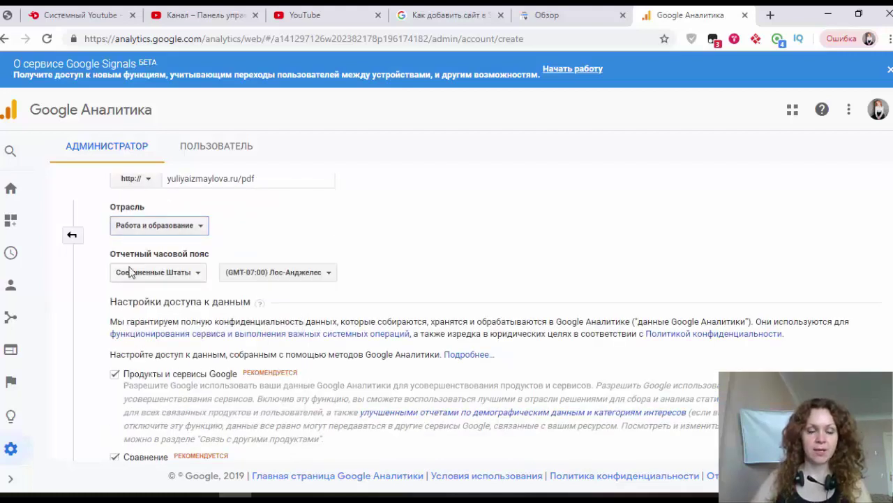
# Step: Set the reporting time zone to Россия, (GMT+03:00) Москва
pyautogui.click(174, 274)
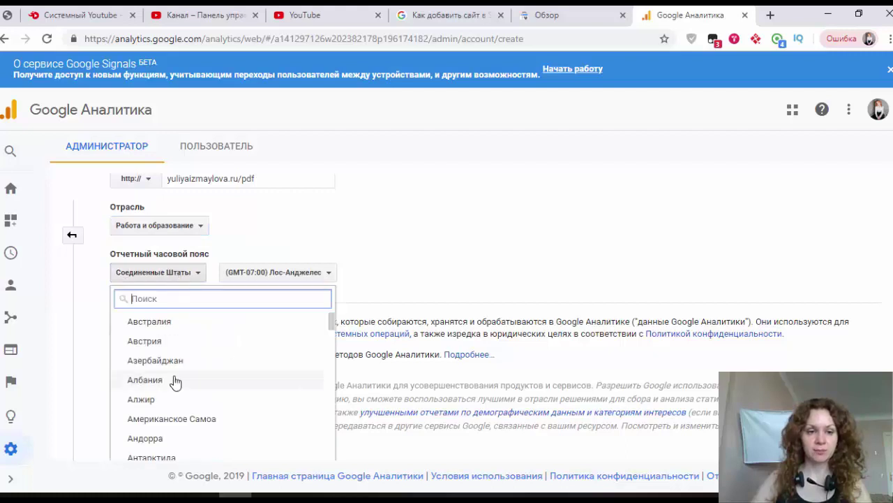
pyautogui.write('росс')
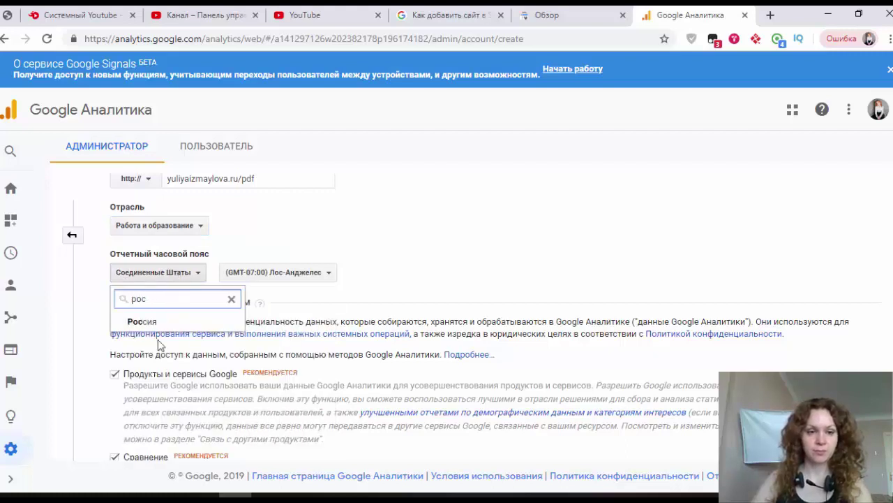
pyautogui.click(150, 322)
pyautogui.click(225, 272)
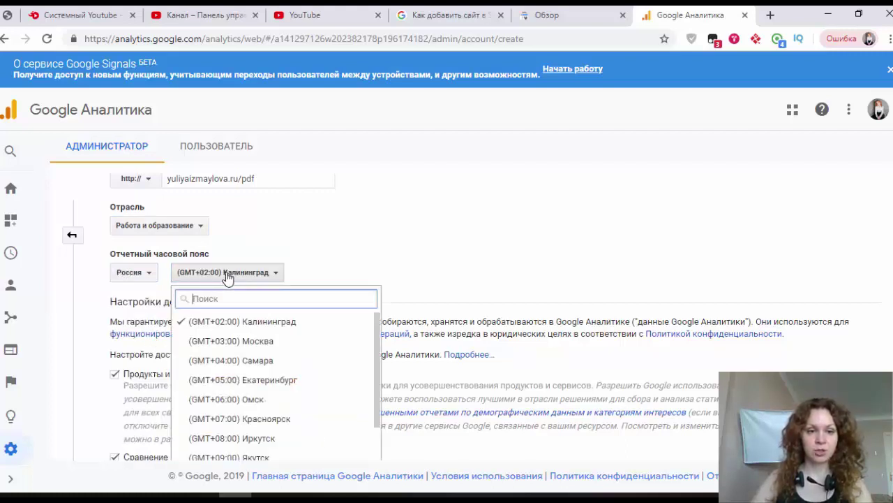
pyautogui.click(237, 340)
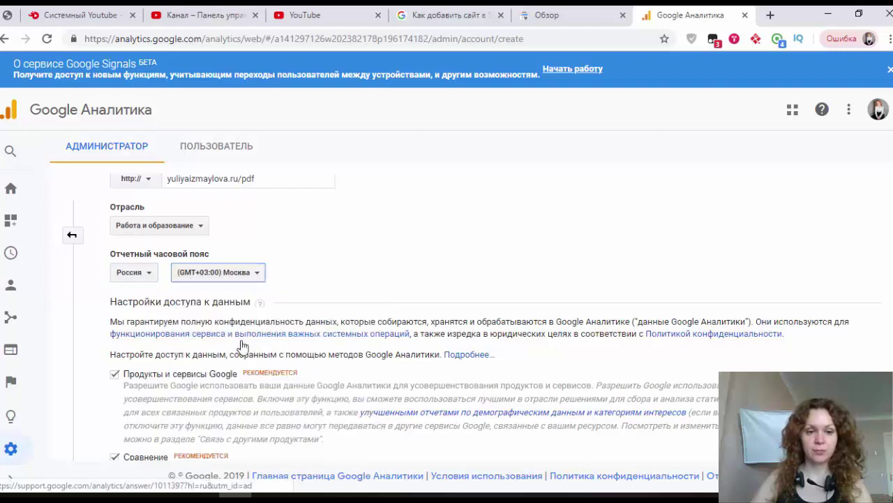
# Step: Request the tracking ID with the data sharing options left enabled, and set the country for the terms of service to Россия
pyautogui.scroll(-1, 327, 359)
pyautogui.scroll(-3, 327, 357)
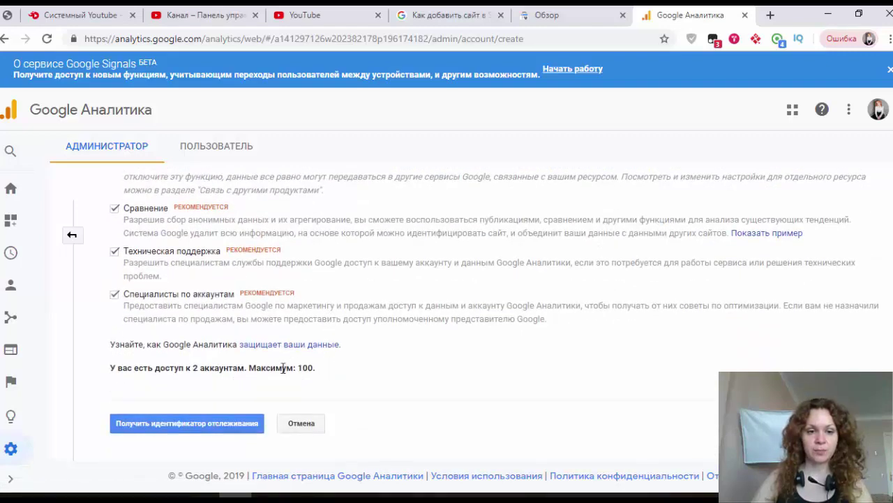
pyautogui.click(222, 429)
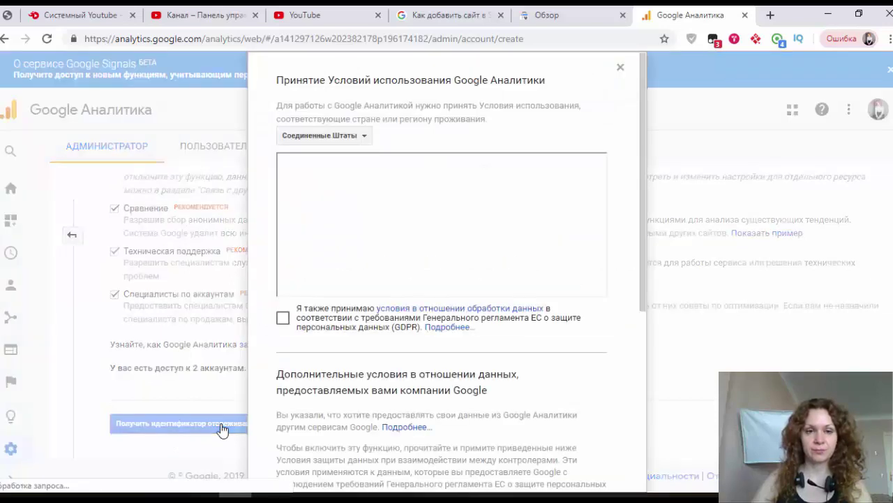
pyautogui.click(318, 138)
pyautogui.click(317, 159)
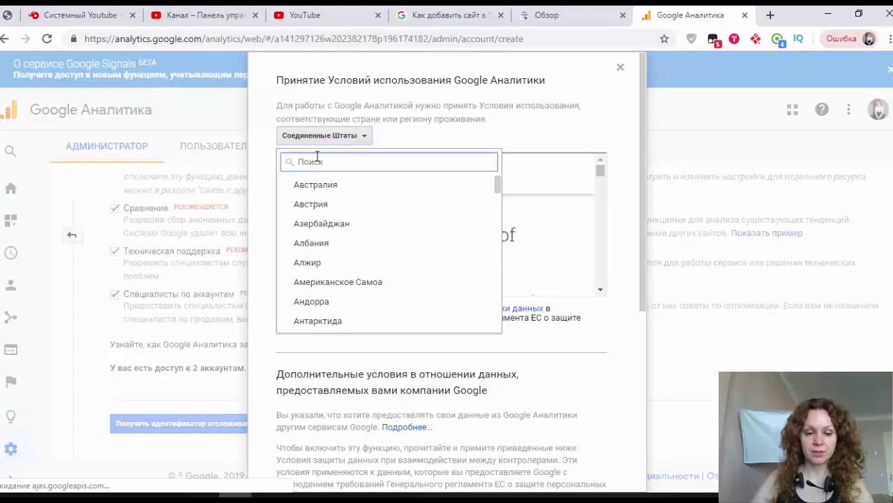
pyautogui.write('росс')
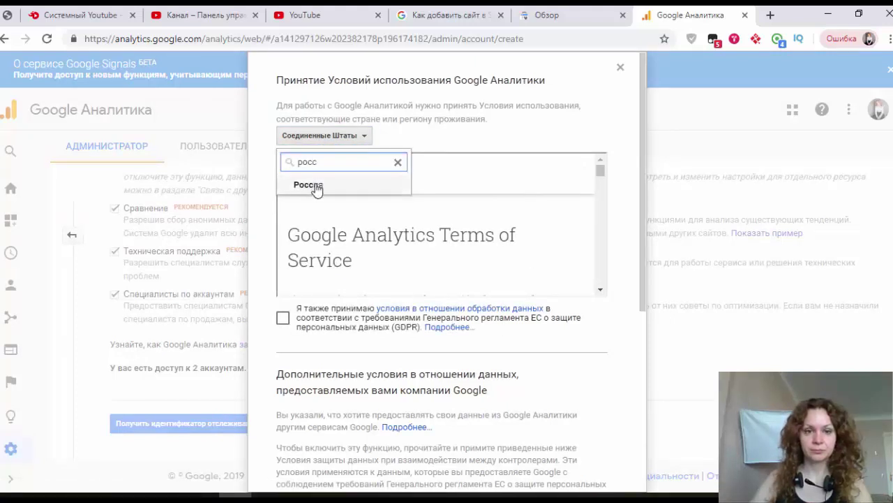
pyautogui.click(315, 187)
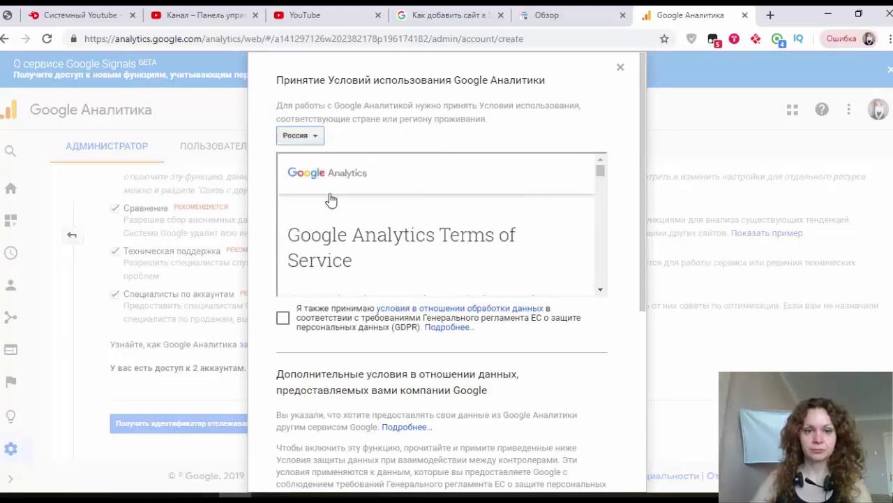
# Step: Agree to the GDPR data processing terms and the controller data protection terms, and accept the Google Analytics agreement
pyautogui.click(282, 319)
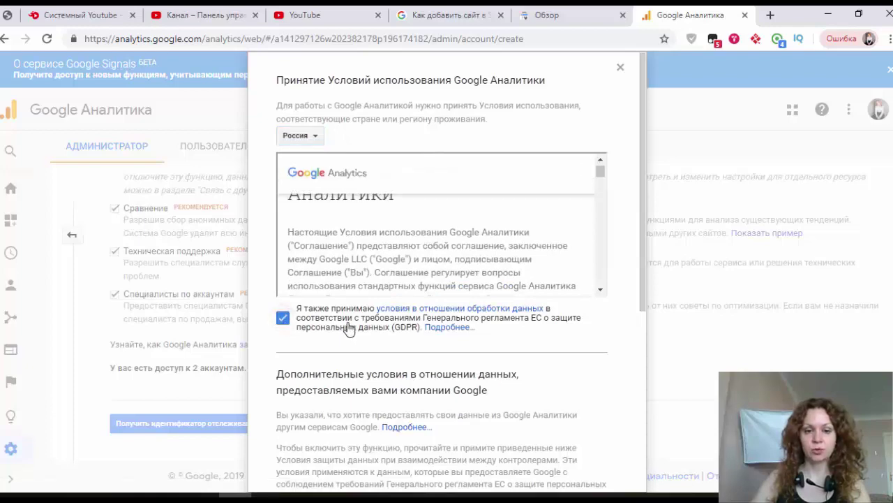
pyautogui.scroll(-3, 353, 330)
pyautogui.scroll(-2, 356, 331)
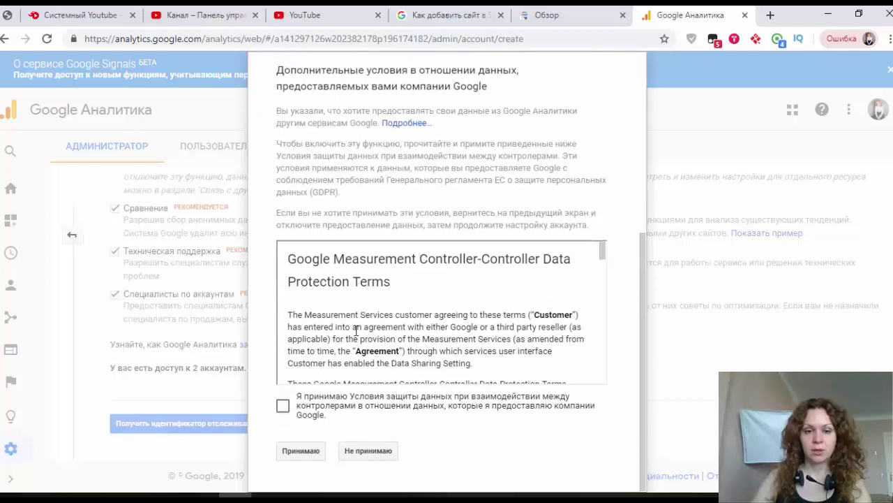
pyautogui.click(283, 408)
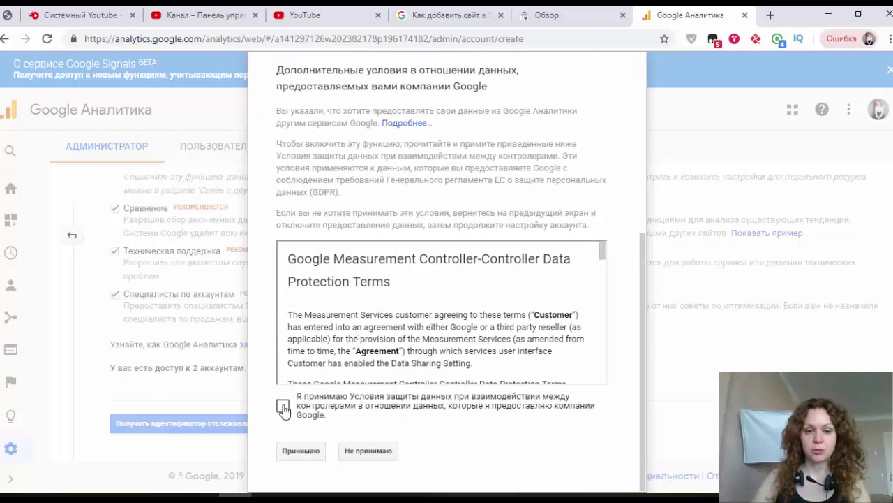
pyautogui.click(293, 455)
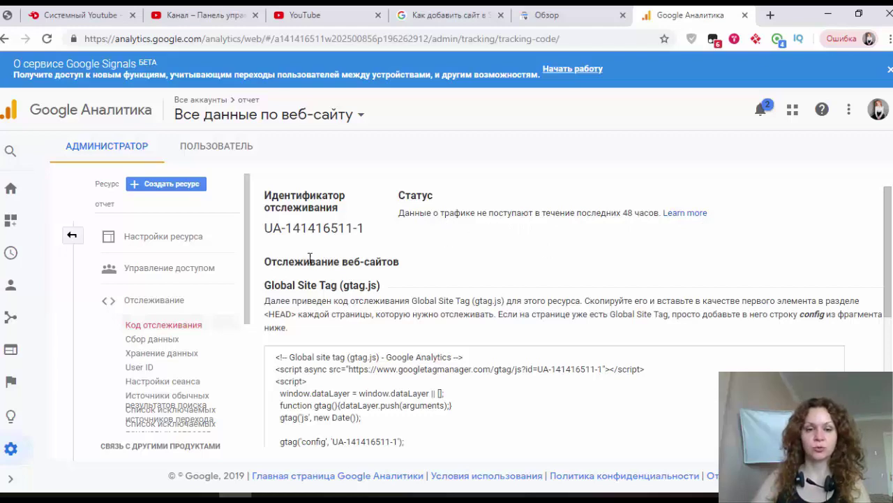
# Step: Examine the tracking ID, the Global Site Tag code and the Google Tag Manager notes for the new property
pyautogui.scroll(-1, 427, 354)
pyautogui.scroll(-3, 428, 355)
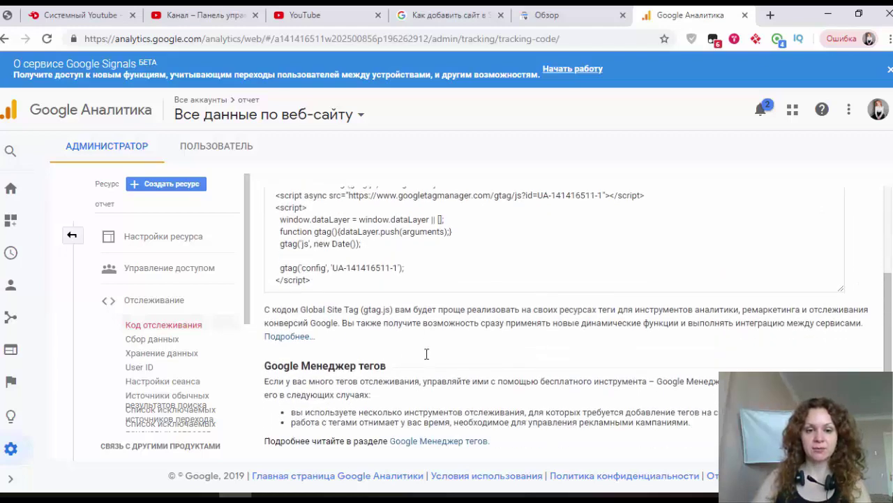
pyautogui.scroll(3, 427, 351)
pyautogui.scroll(1, 427, 350)
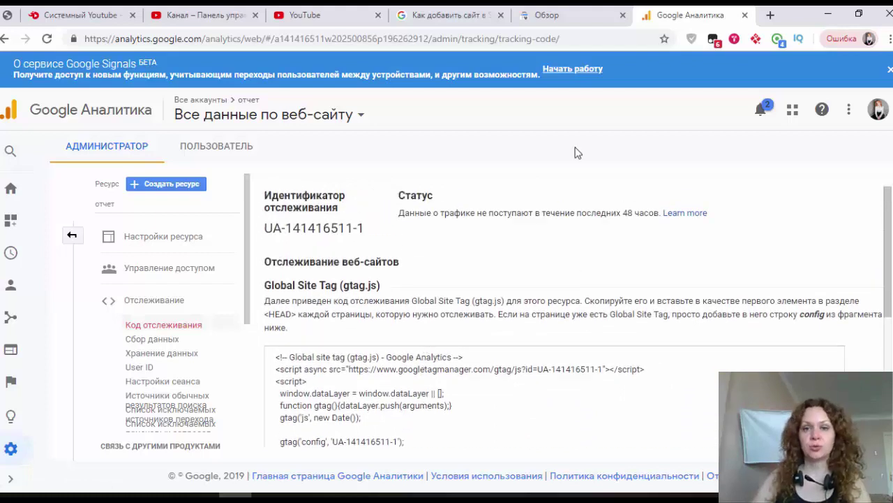
# Step: Check the property list in Search Console and return to the linked website section of YouTube's advanced settings
pyautogui.click(592, 15)
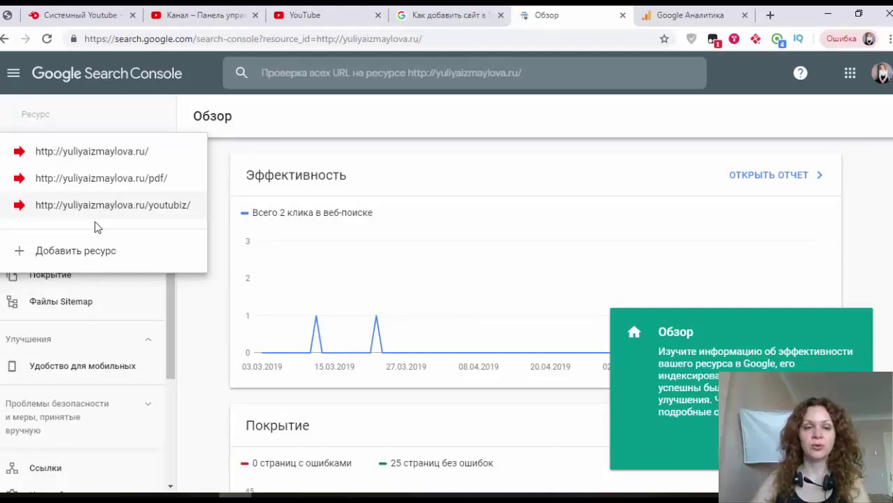
pyautogui.click(321, 14)
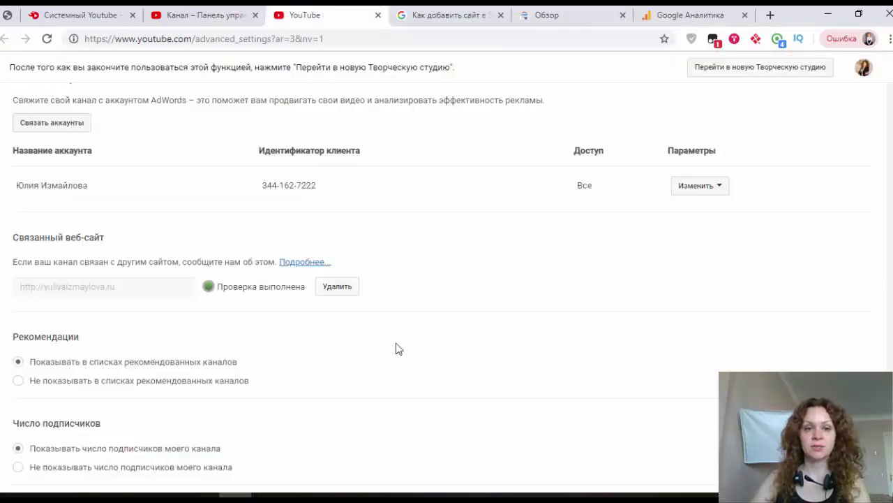